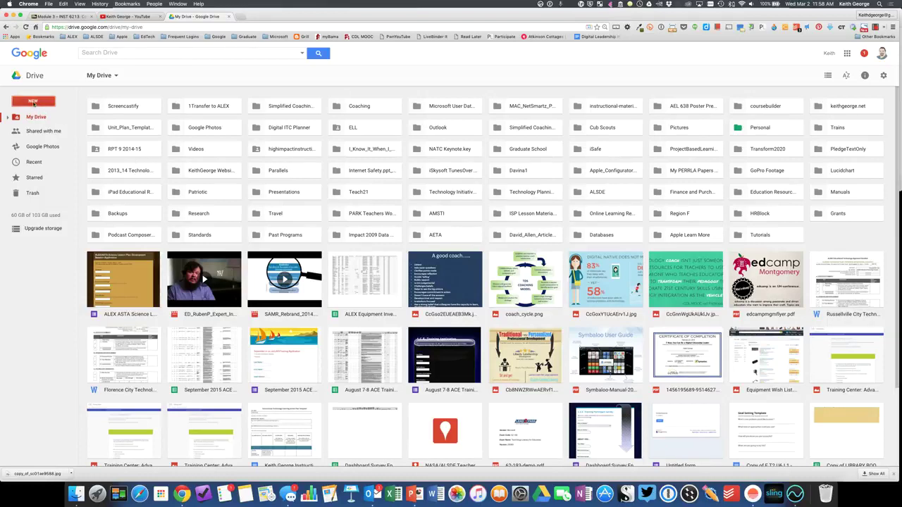
- Create a new blank Google Form from Drive's New > More menu
left_click(33, 102)
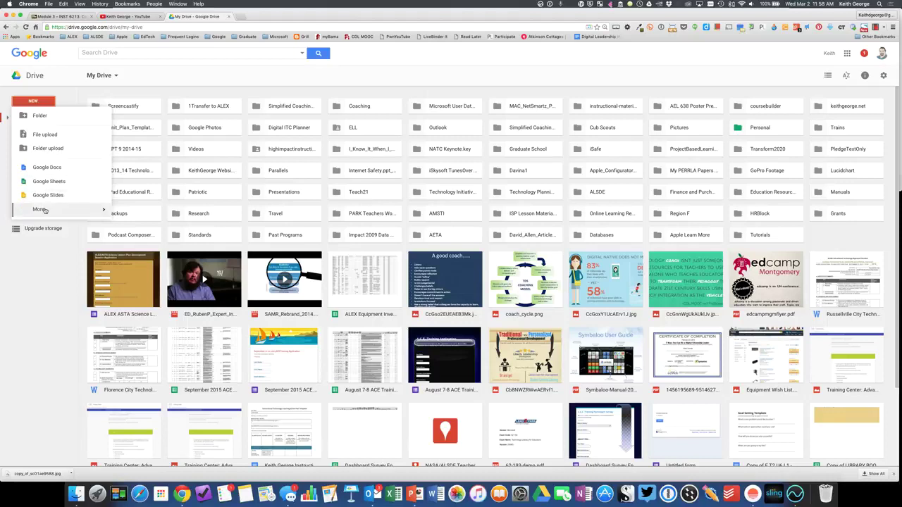
mouse_move(44, 212)
left_click(145, 212)
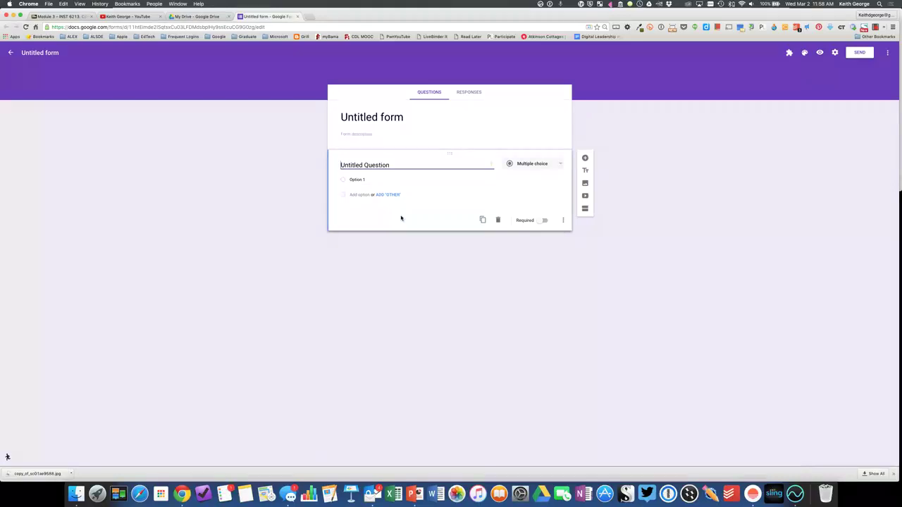
- Title the form with the author's name plus 'Cool Tool Evaluation', then open the video picker
left_click(402, 117)
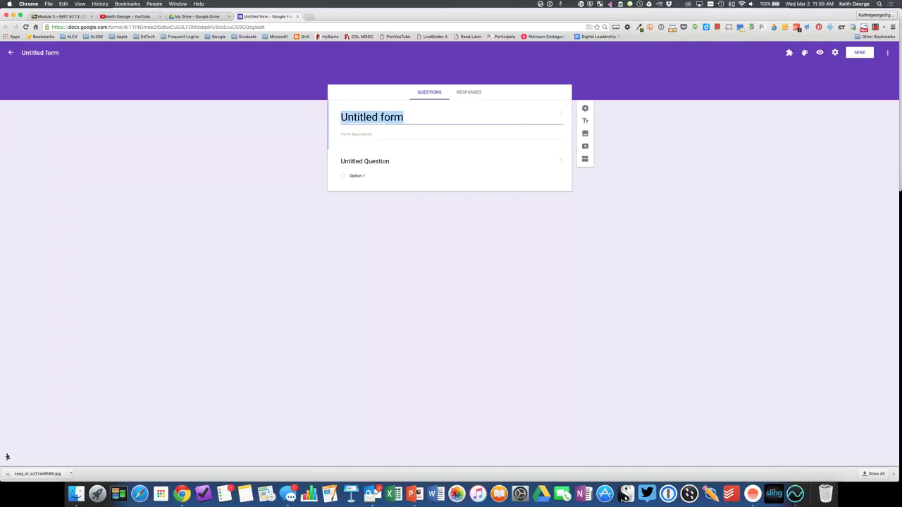
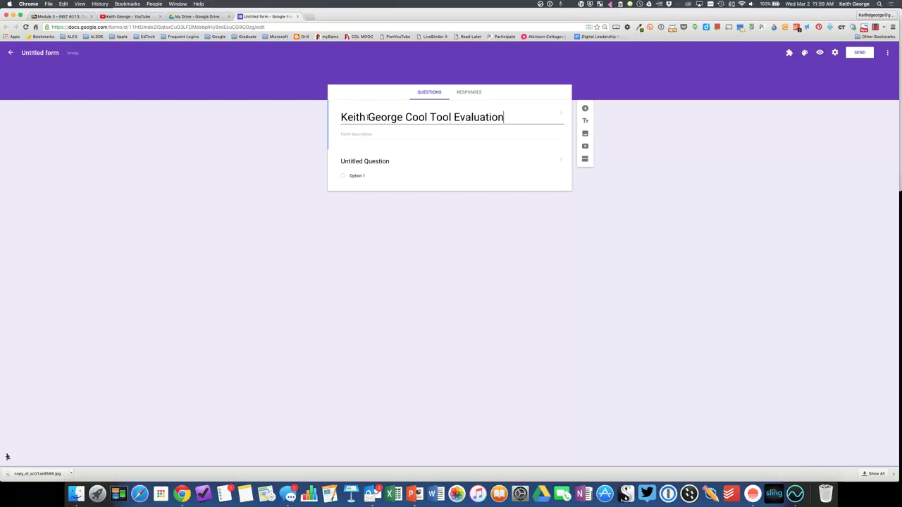
left_click(385, 134)
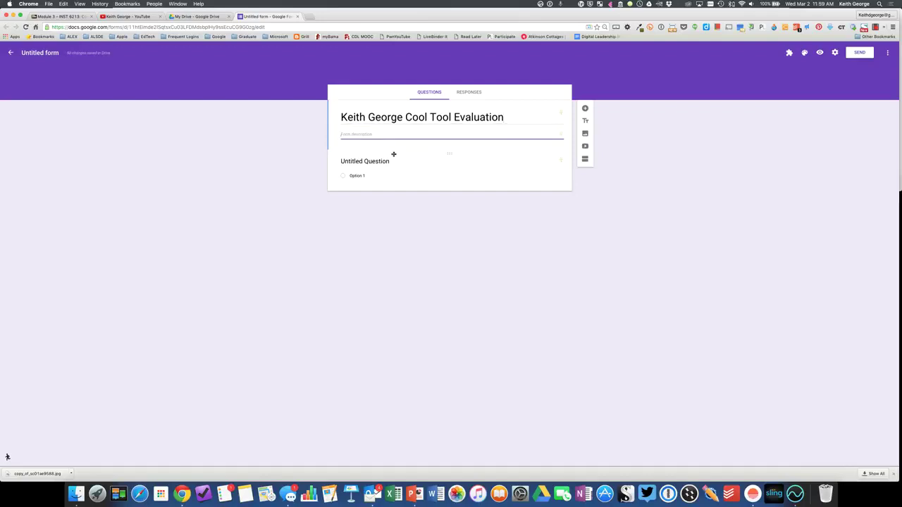
left_click(396, 166)
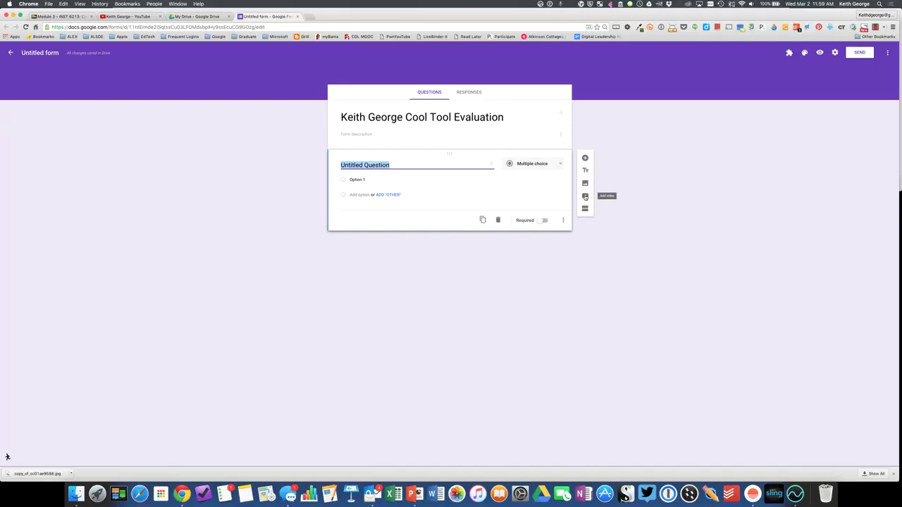
left_click(585, 197)
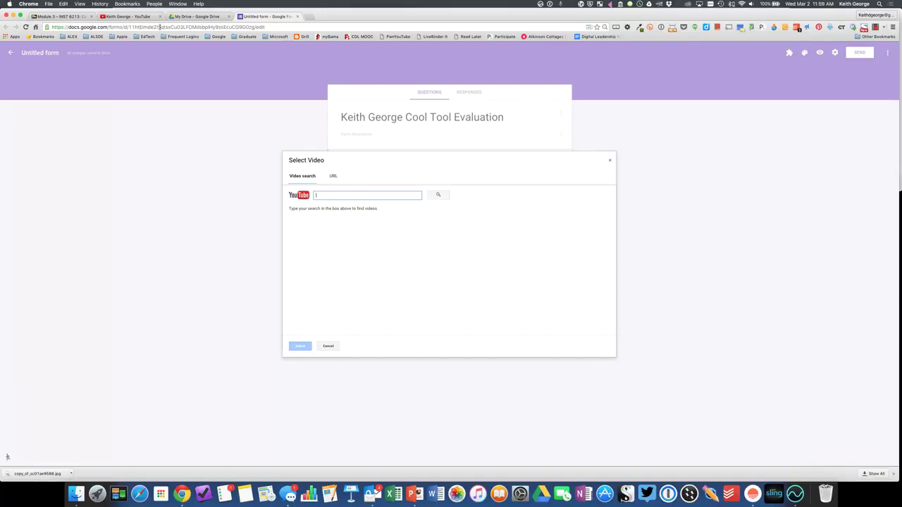
- Open the ALEX additional-author video on YouTube, pause it, and copy its youtu.be share link
left_click(125, 17)
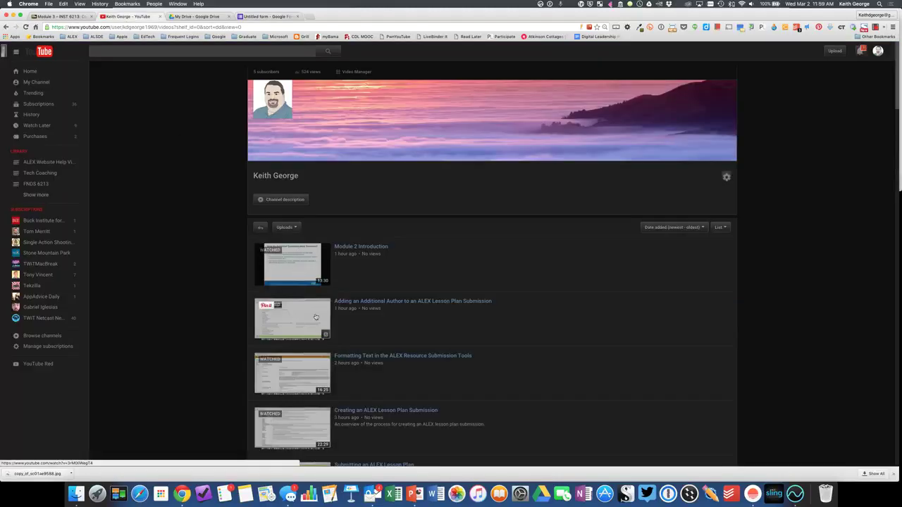
left_click(365, 304)
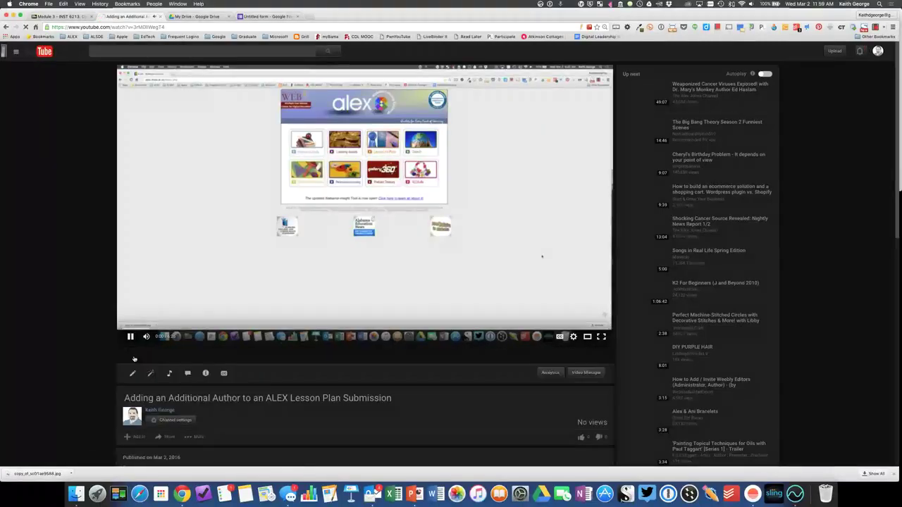
left_click(130, 337)
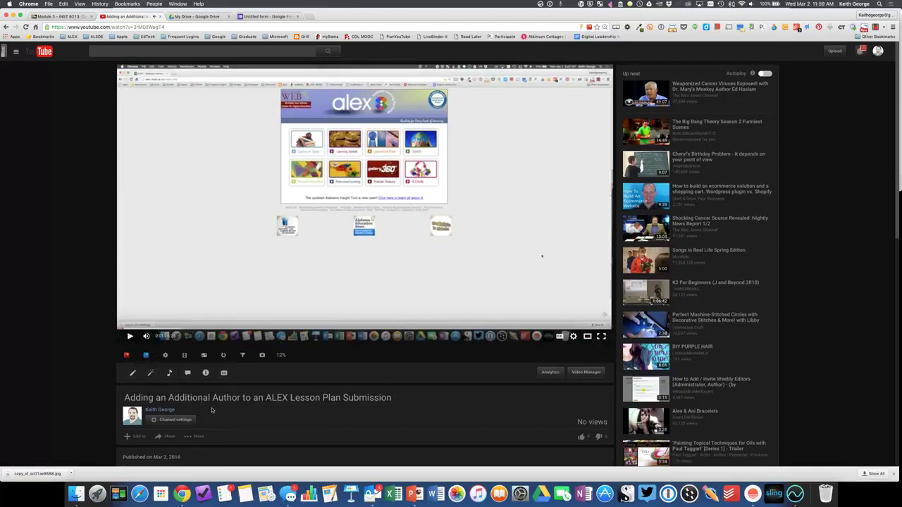
scroll(152, 370, "down", 2)
left_click(169, 375)
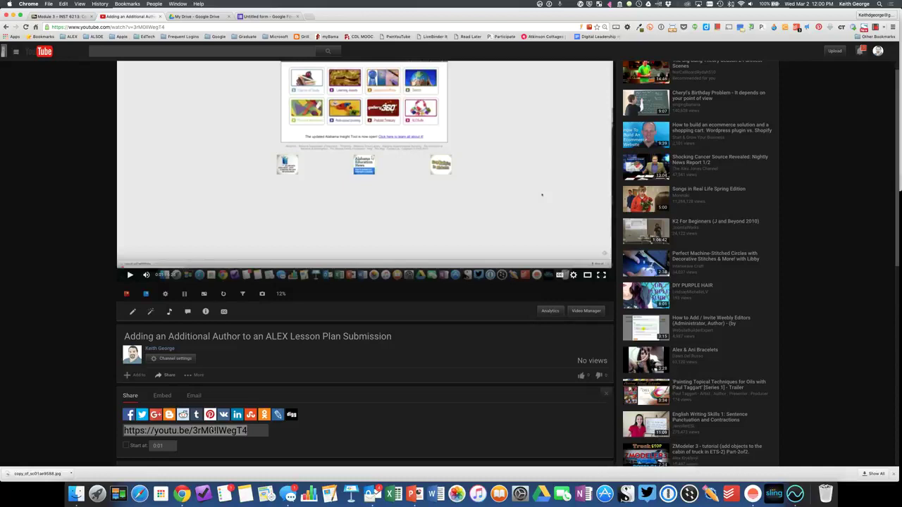
right_click(212, 431)
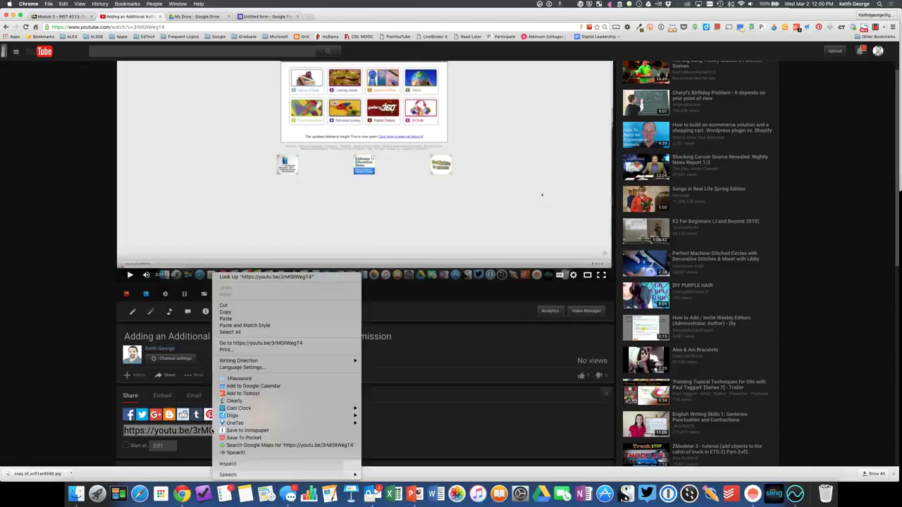
left_click(237, 314)
- Paste the copied link into the YouTube video search and insert the ALEX video
left_click(261, 17)
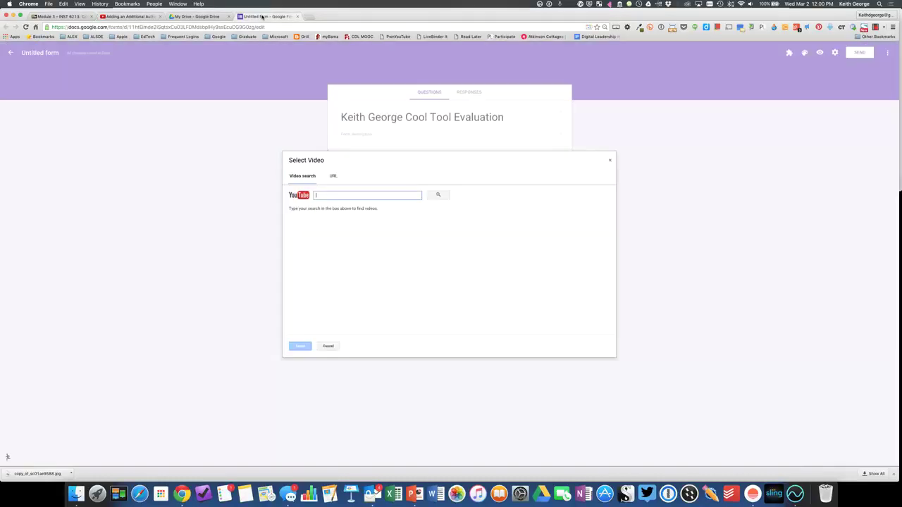
left_click(331, 195)
key("super+v")
left_click(438, 195)
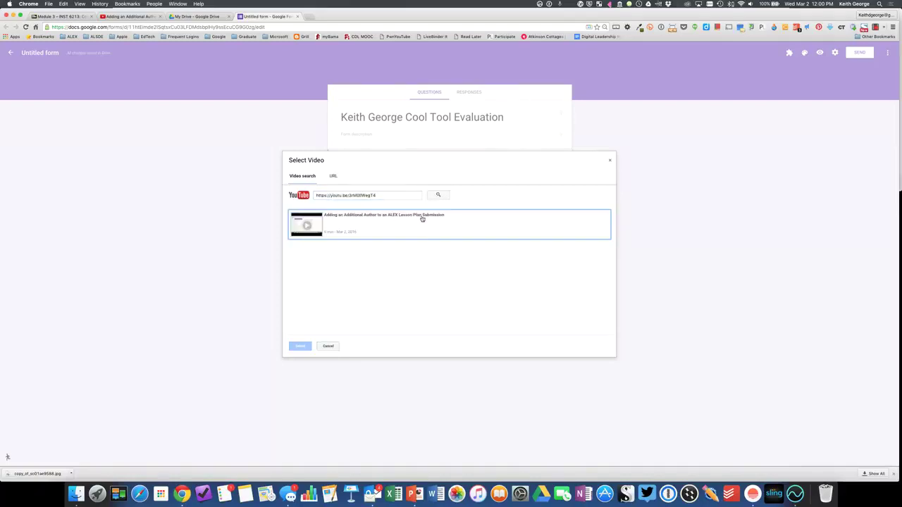
left_click(320, 228)
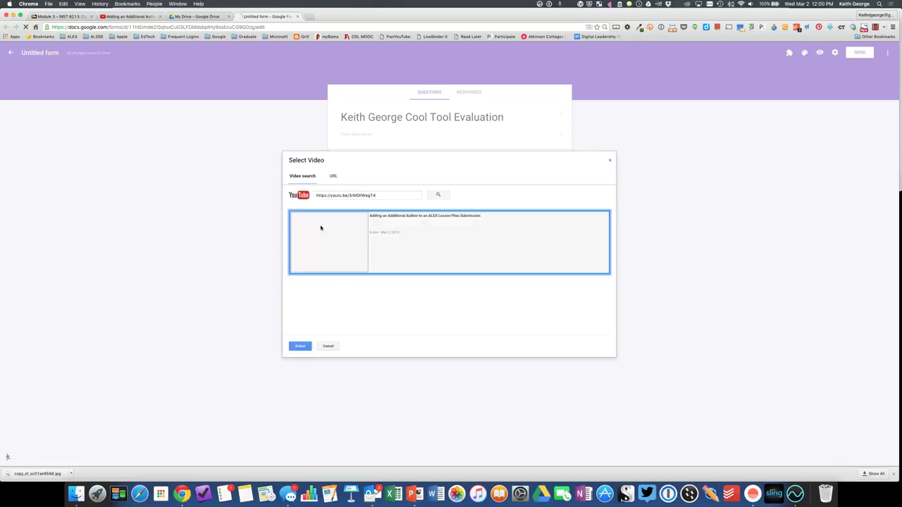
left_click(302, 348)
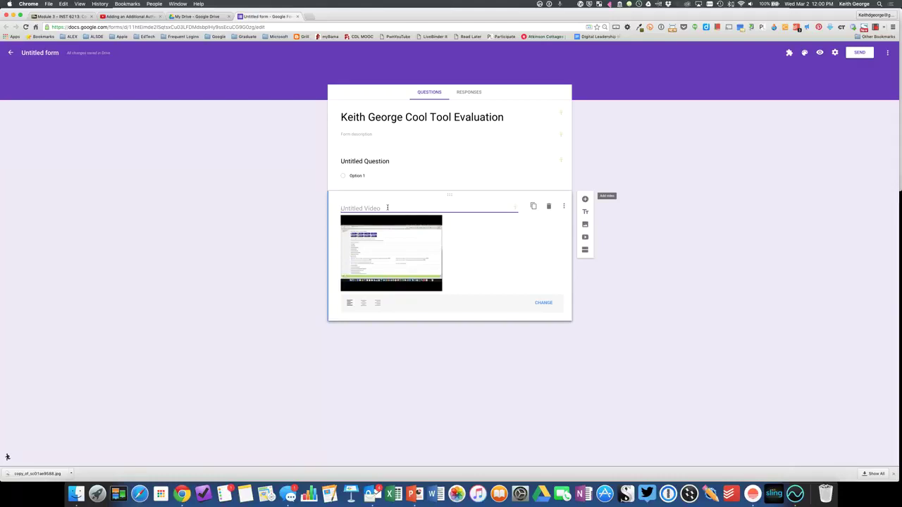
- Caption the video 'Alabama Learning Exchange (ALEX)', centre it, and drag it above the question
type("Alabama Learning Exchange (ALEX)")
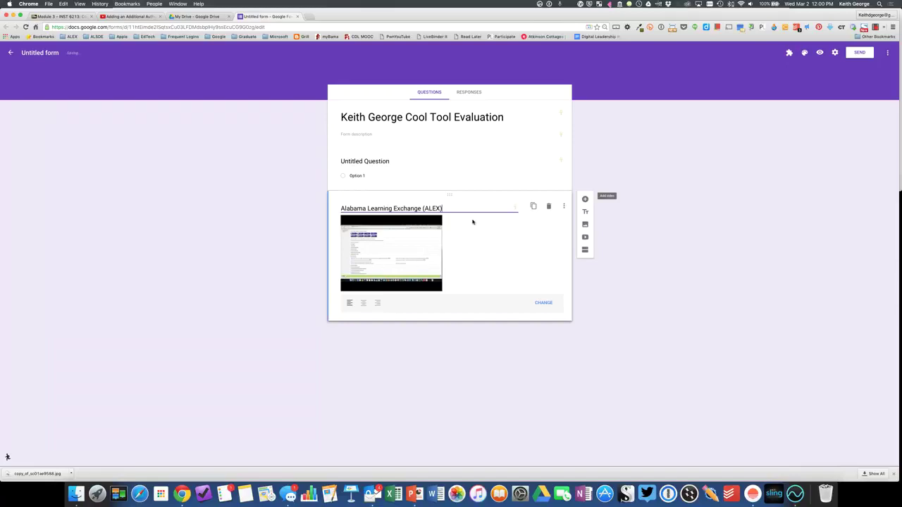
left_click(363, 303)
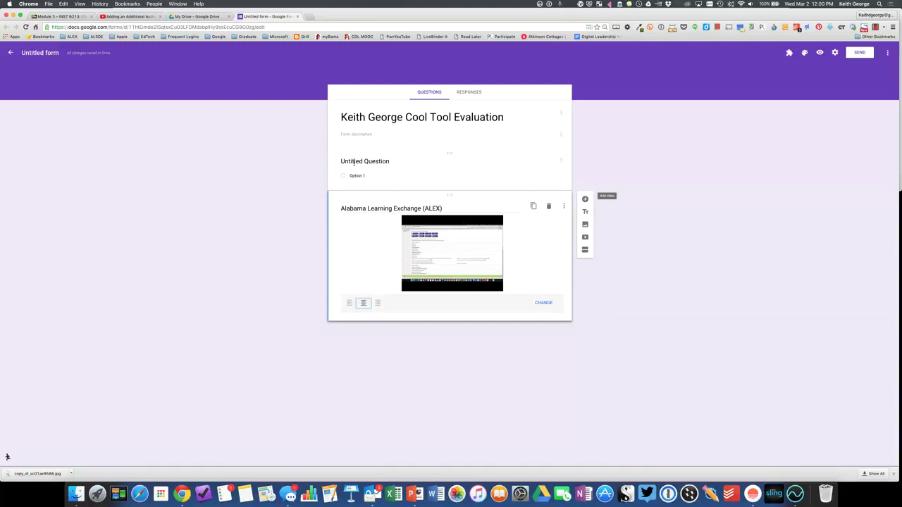
left_click_drag(449, 194, 449, 152)
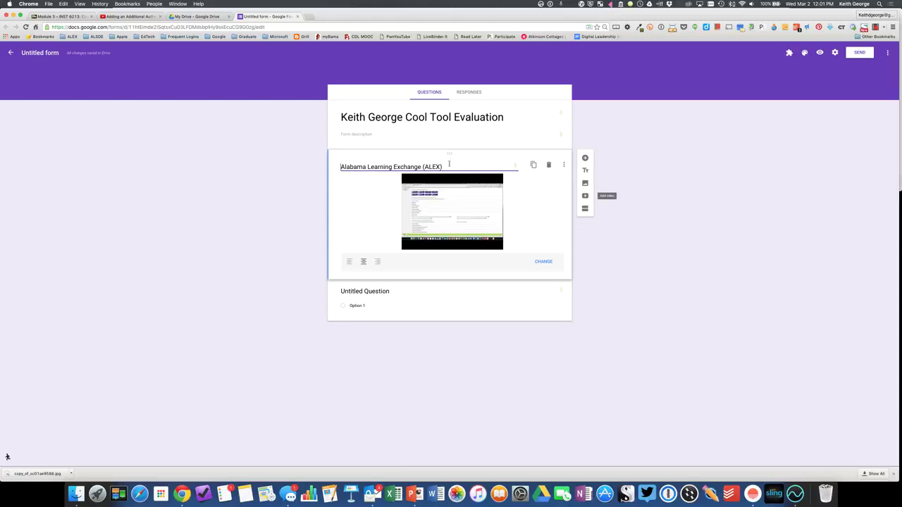
- Retitle the question 'Name', make it Short answer, and add another question below
left_click(403, 301)
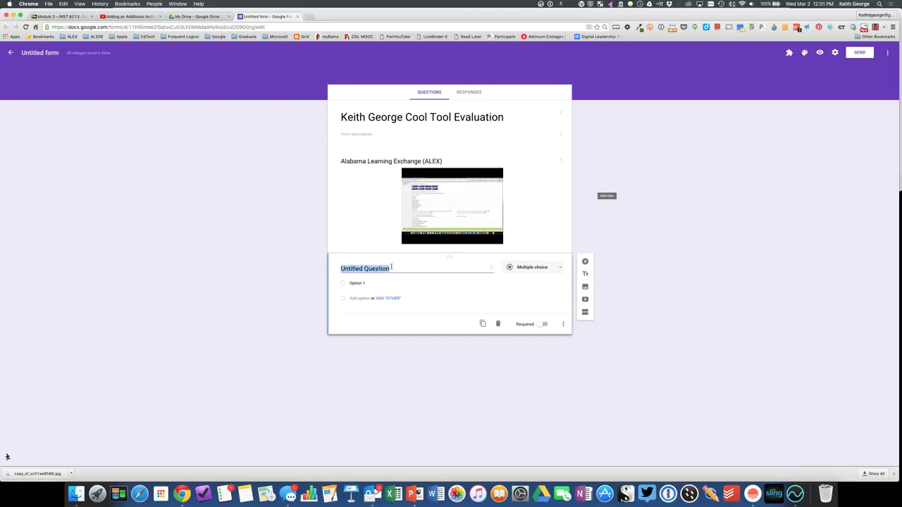
type("Name")
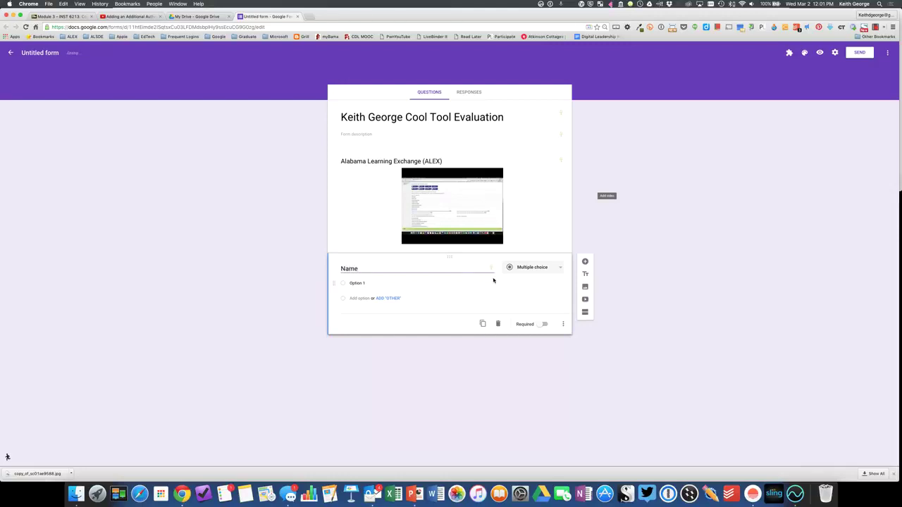
left_click(546, 271)
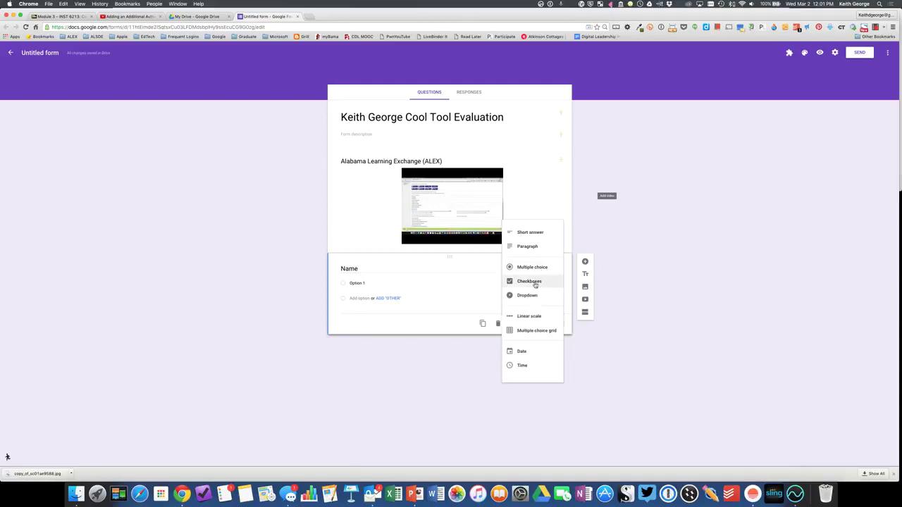
left_click(529, 232)
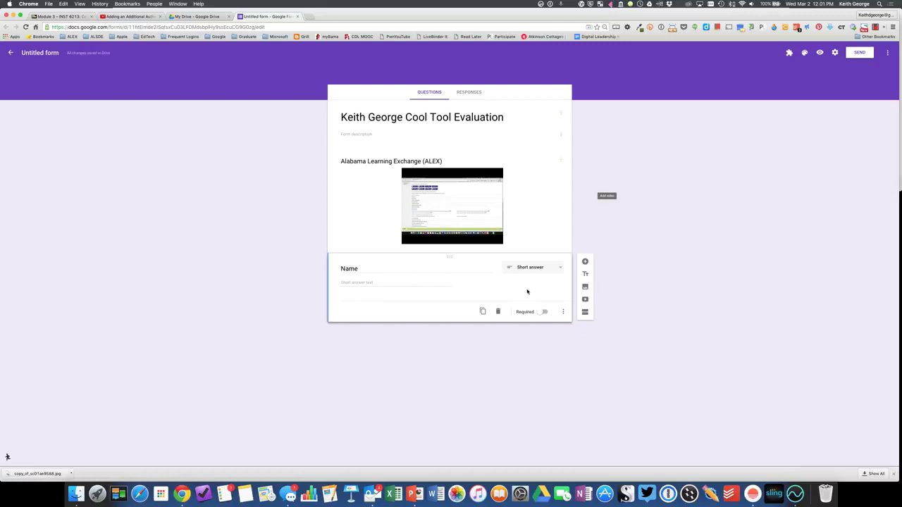
left_click(586, 263)
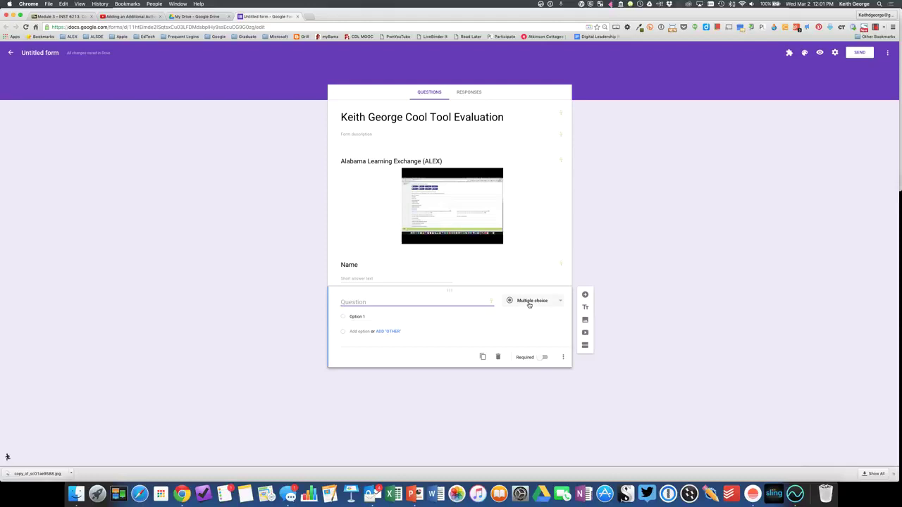
- Make the new question a 1–5 linear scale 'How did I do?' labelled Horrible and Amazing
left_click(530, 303)
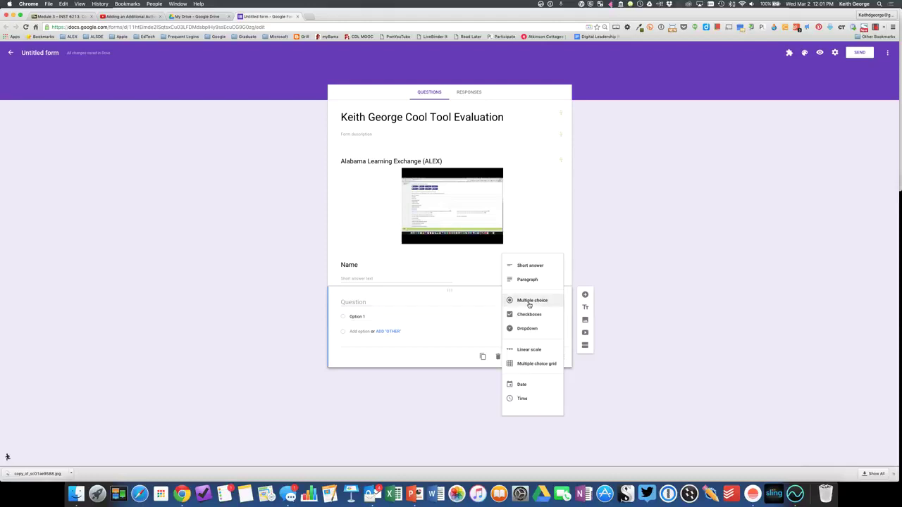
left_click(528, 350)
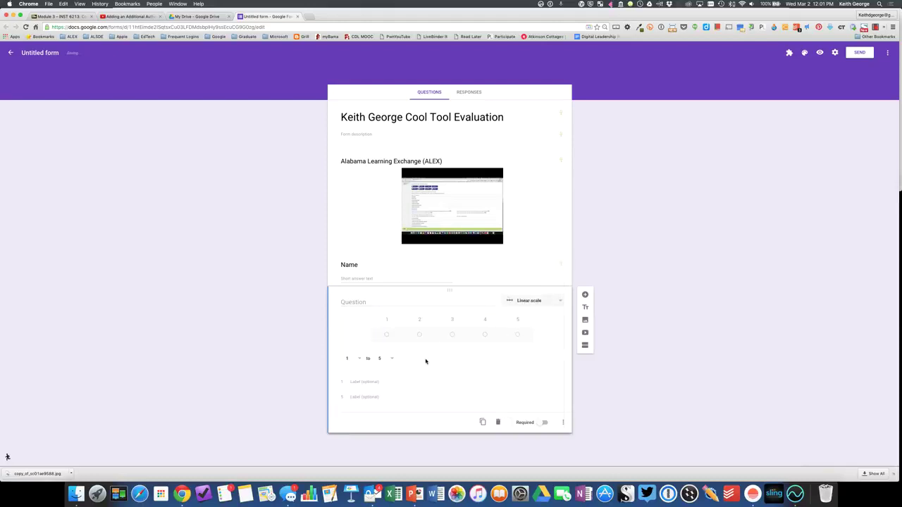
left_click(368, 301)
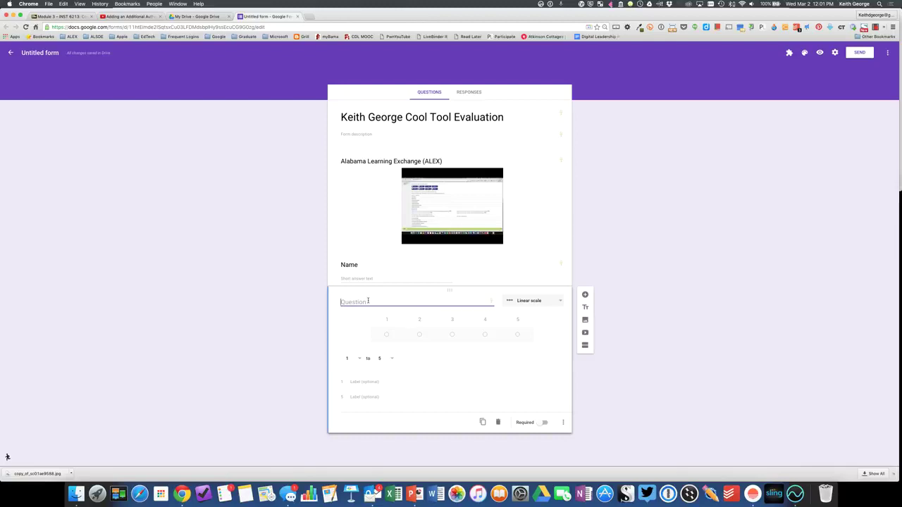
type("How")
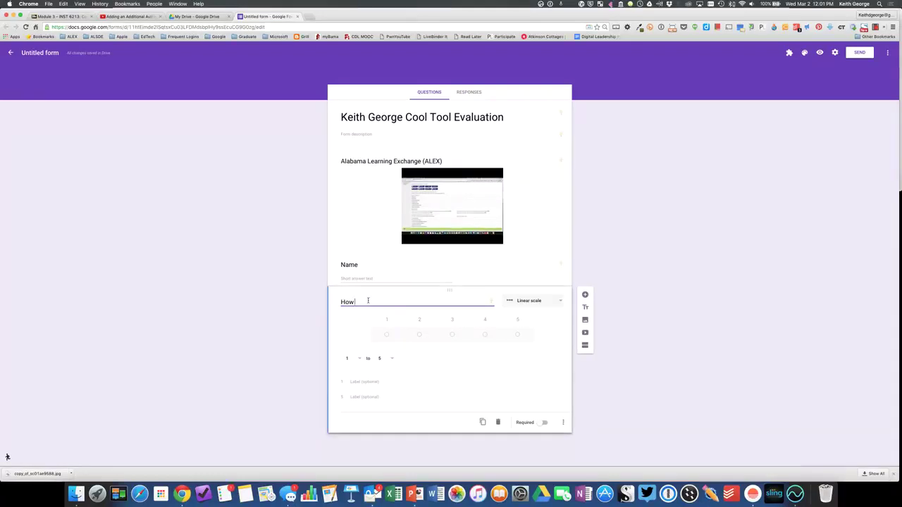
type("did I do?")
left_click(357, 382)
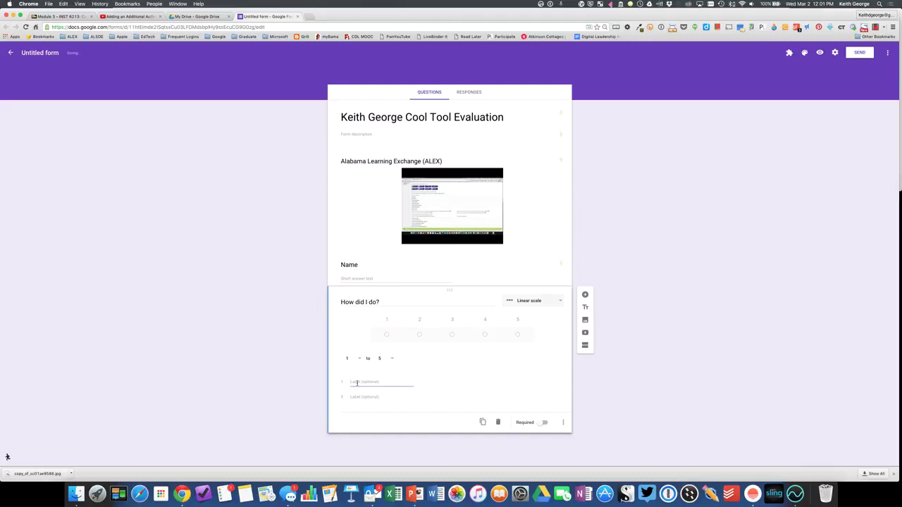
type("Ha")
type("rrible")
left_click(356, 397)
type("Amazing")
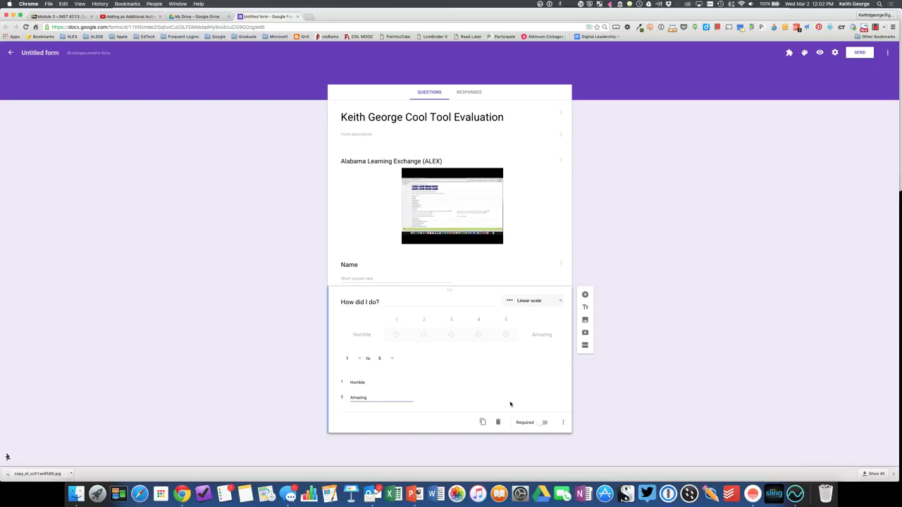
- Switch on Required for both the Name and 'How did I do?' questions
left_click(437, 268)
left_click(543, 312)
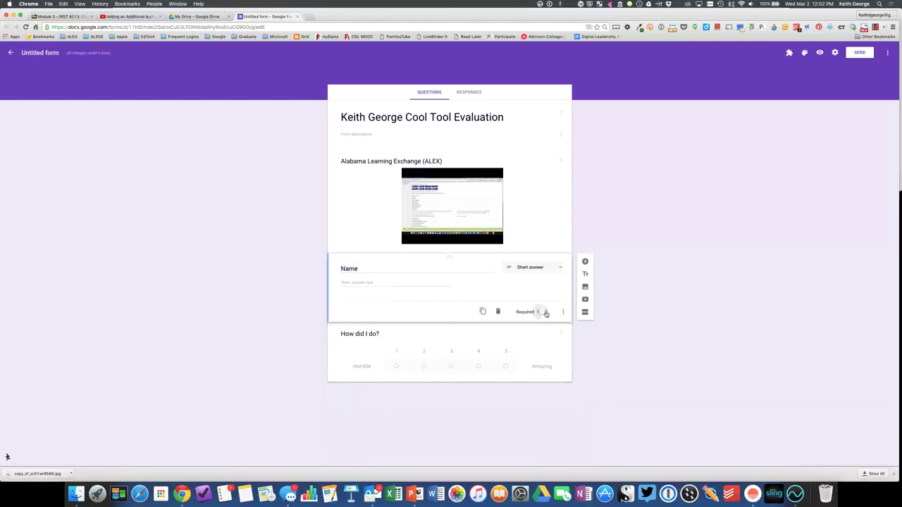
left_click(413, 342)
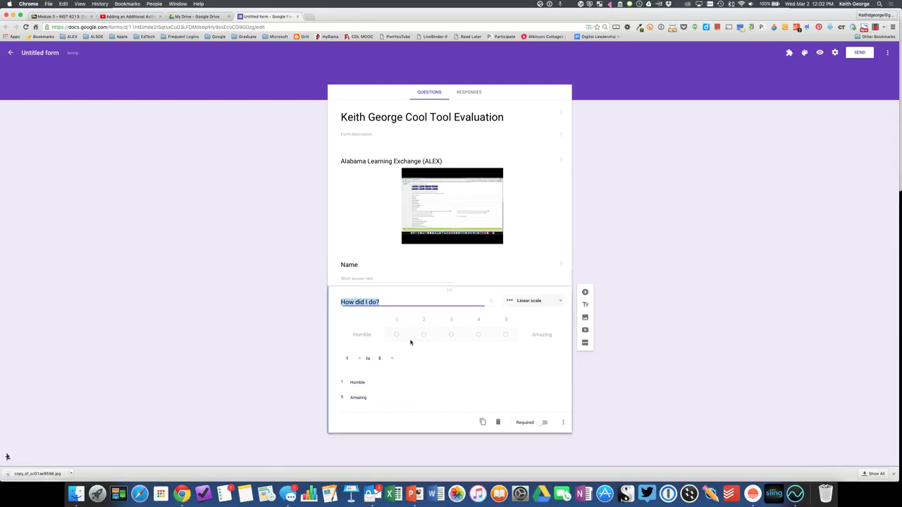
left_click(544, 424)
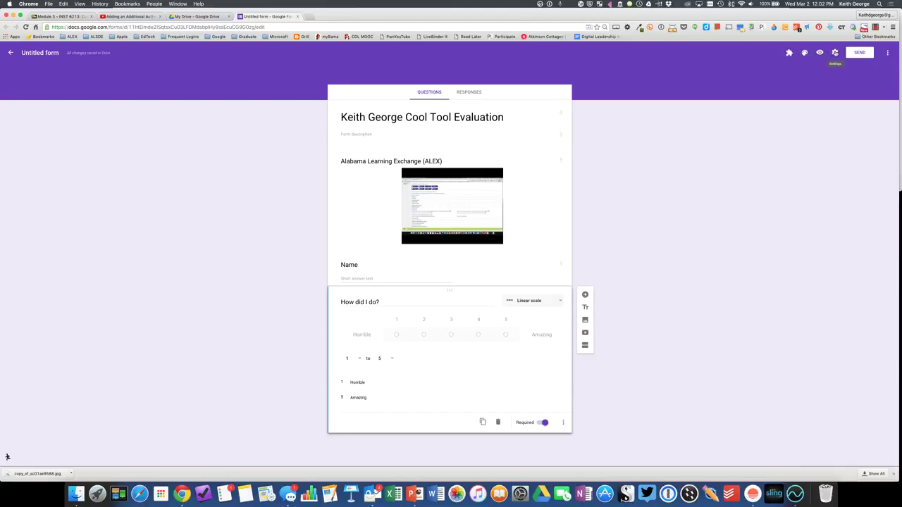
- Open and cancel Settings, then open the three-dot More menu of form actions
left_click(835, 52)
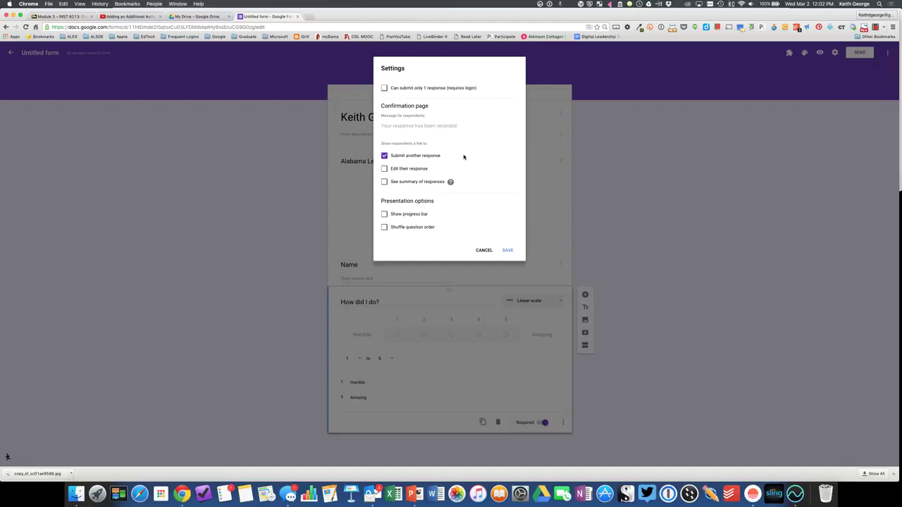
left_click(484, 250)
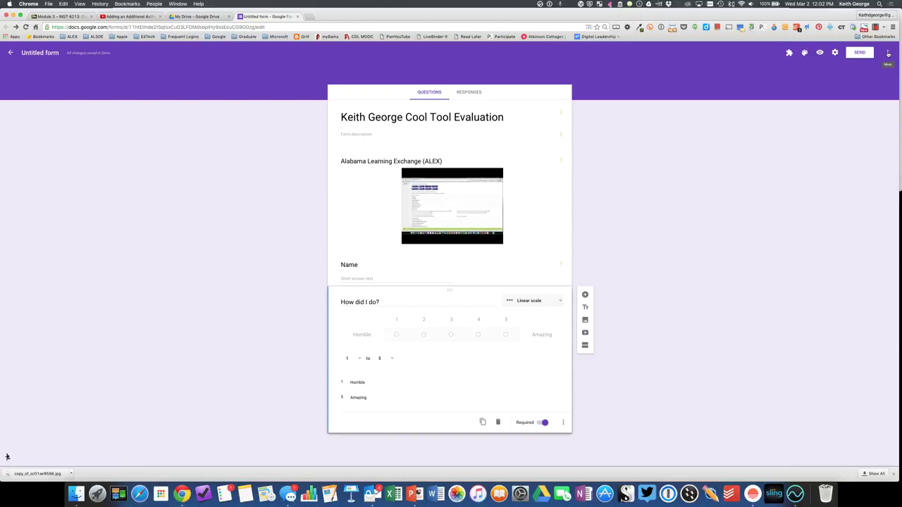
left_click(888, 53)
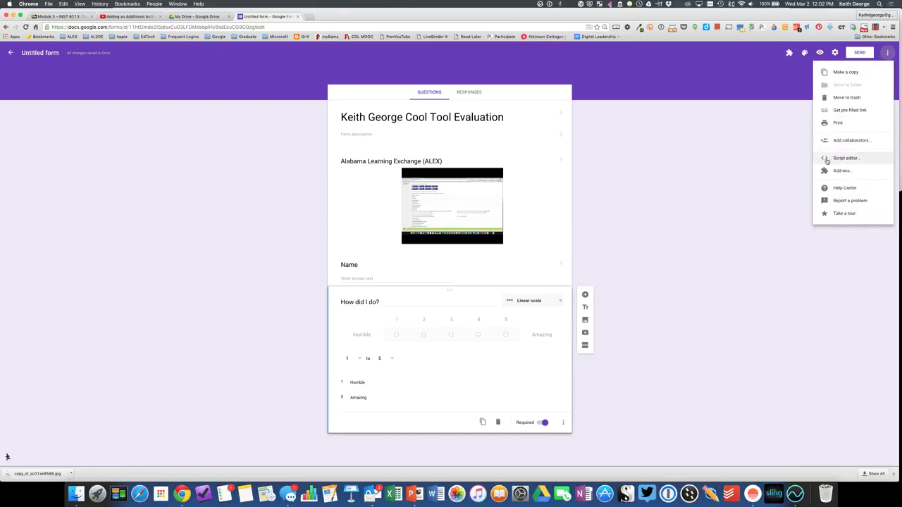
left_click(780, 186)
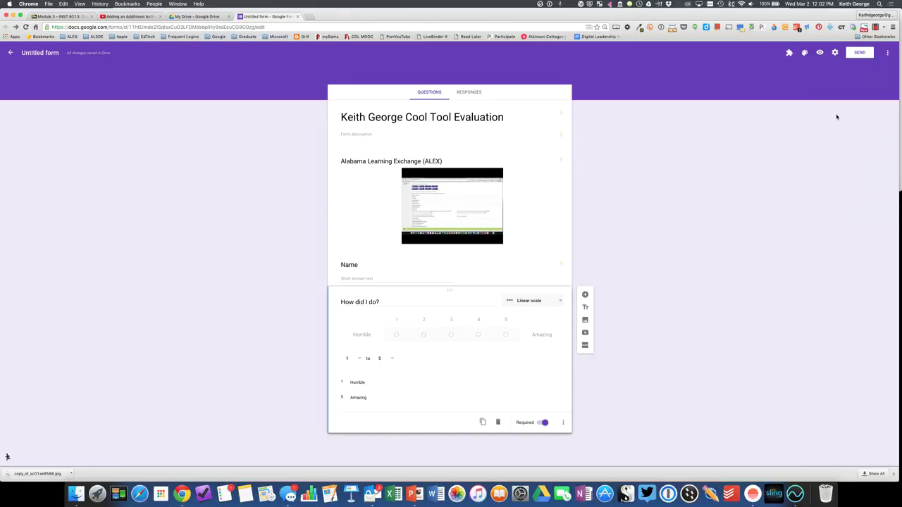
left_click(888, 53)
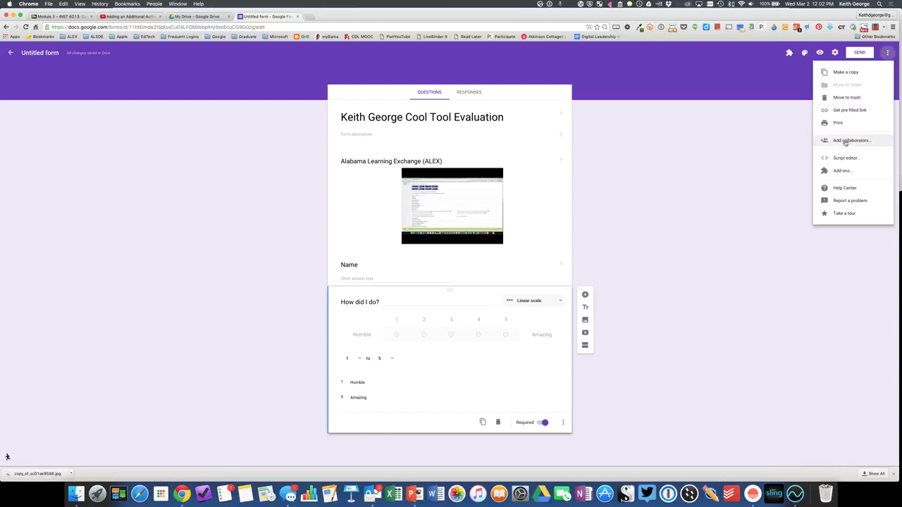
- Invite a collaborator by e-mail through Add collaborators and send the edit invitation
left_click(845, 141)
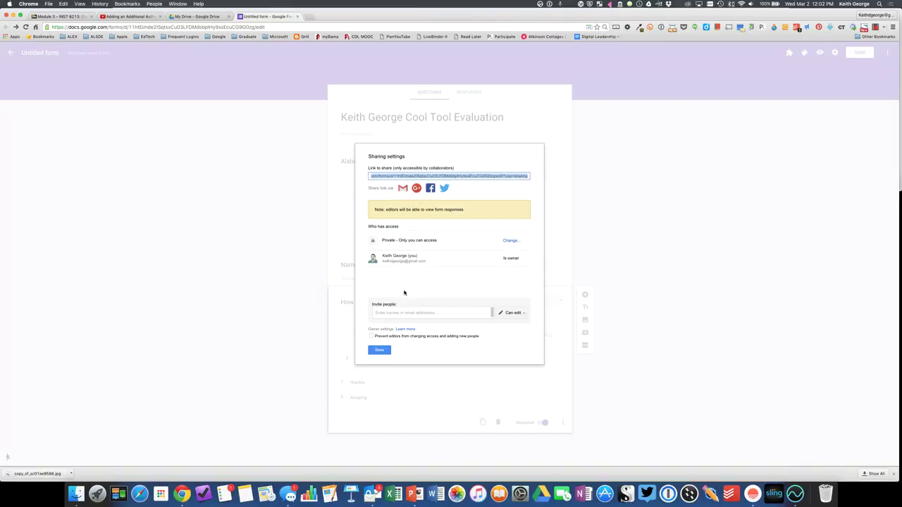
left_click(392, 313)
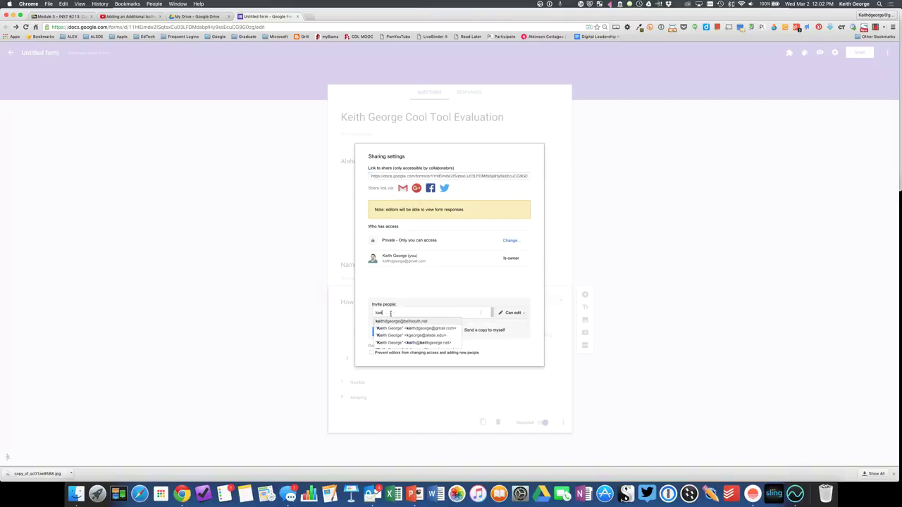
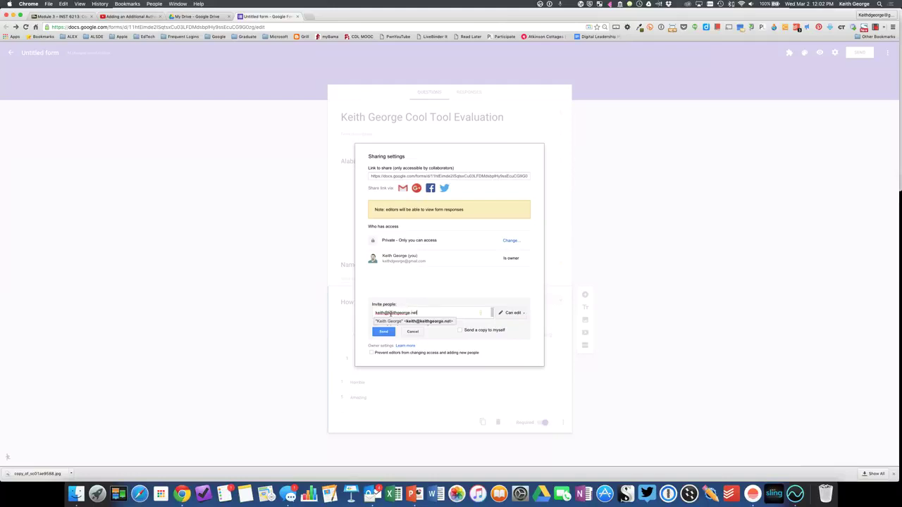
left_click(396, 321)
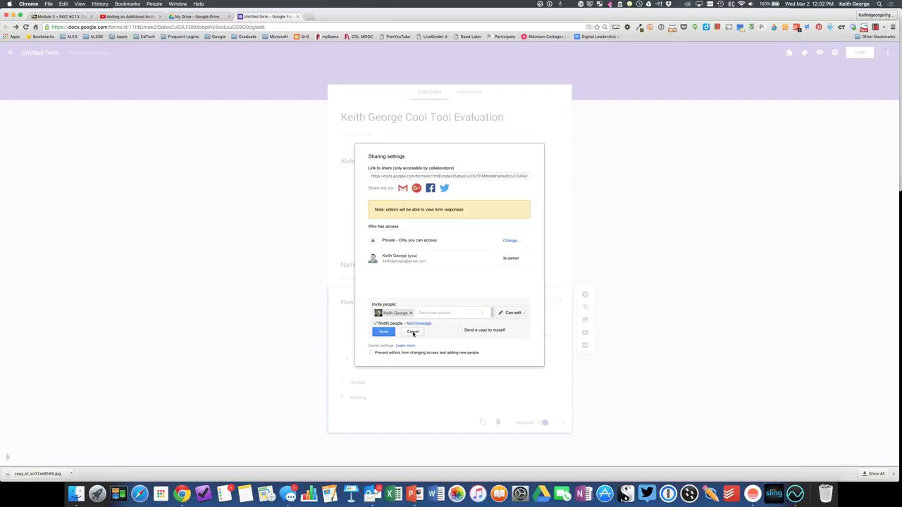
left_click(385, 332)
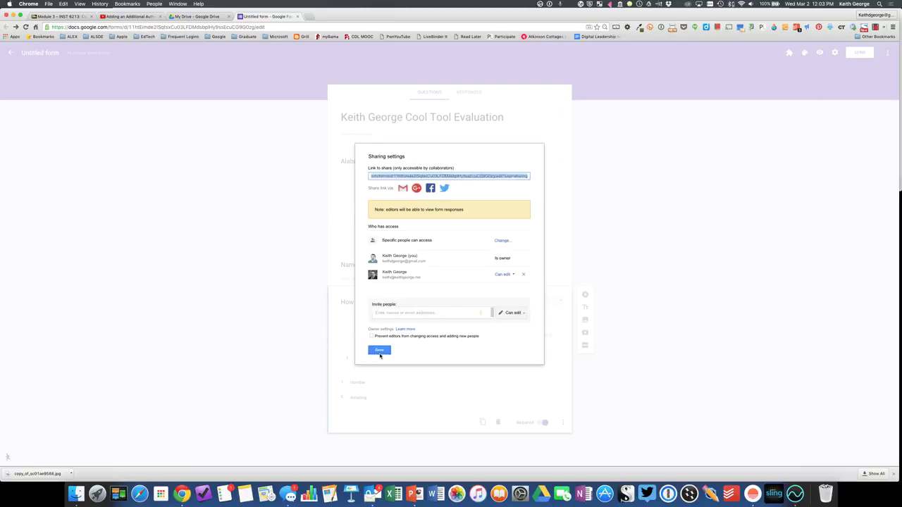
left_click(380, 351)
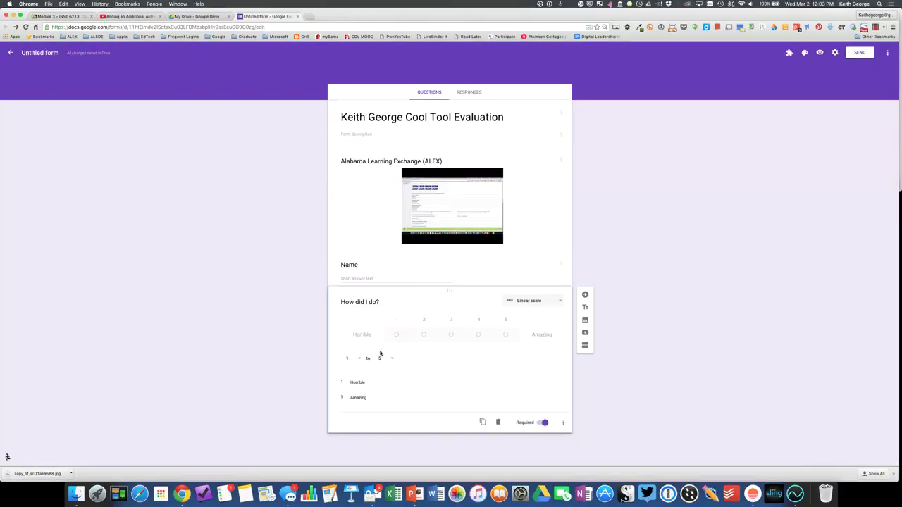
- Look over the form settings, then view the shareable link in Send form without sending
left_click(834, 53)
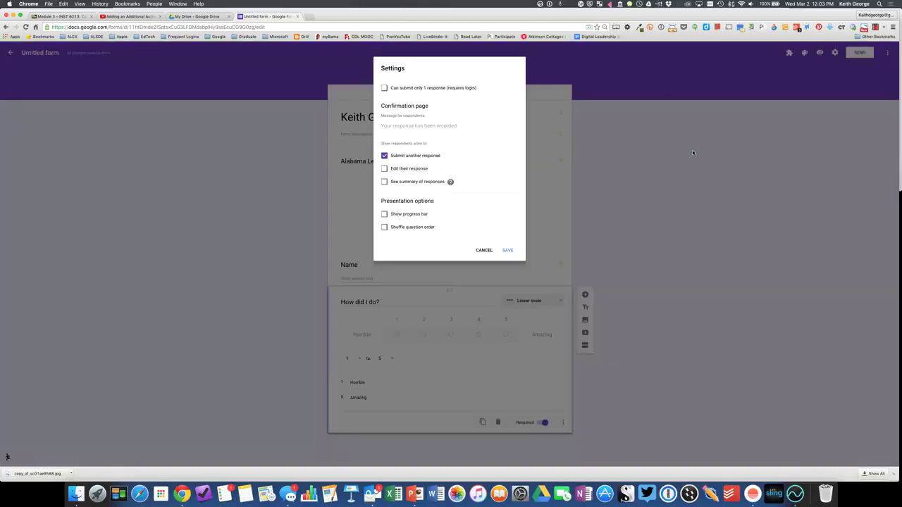
left_click(485, 254)
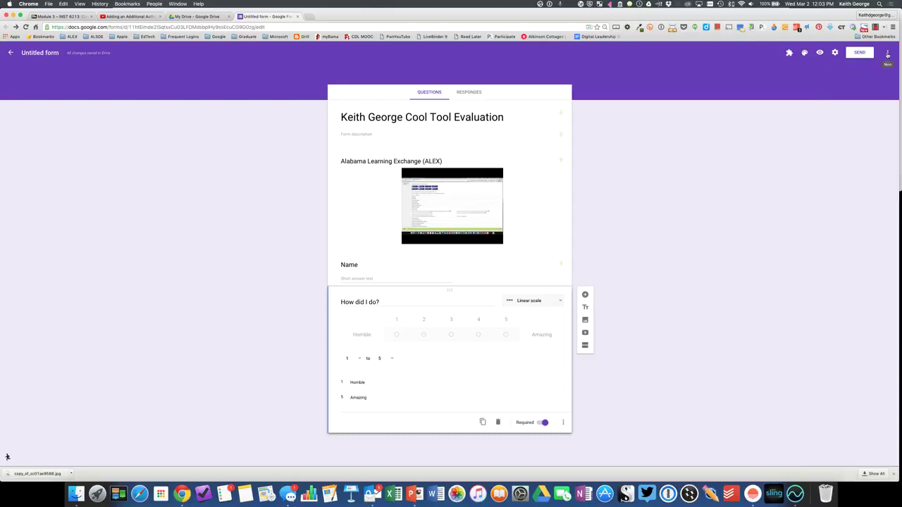
left_click(861, 53)
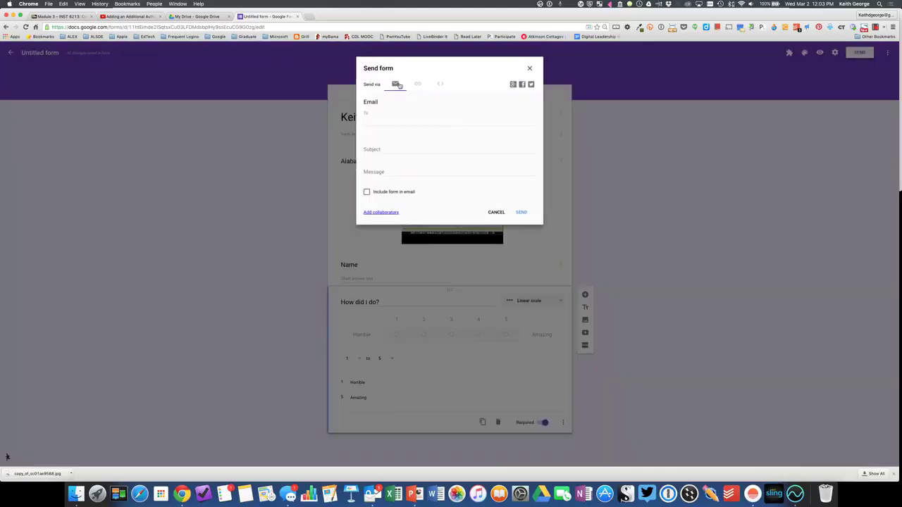
left_click(418, 85)
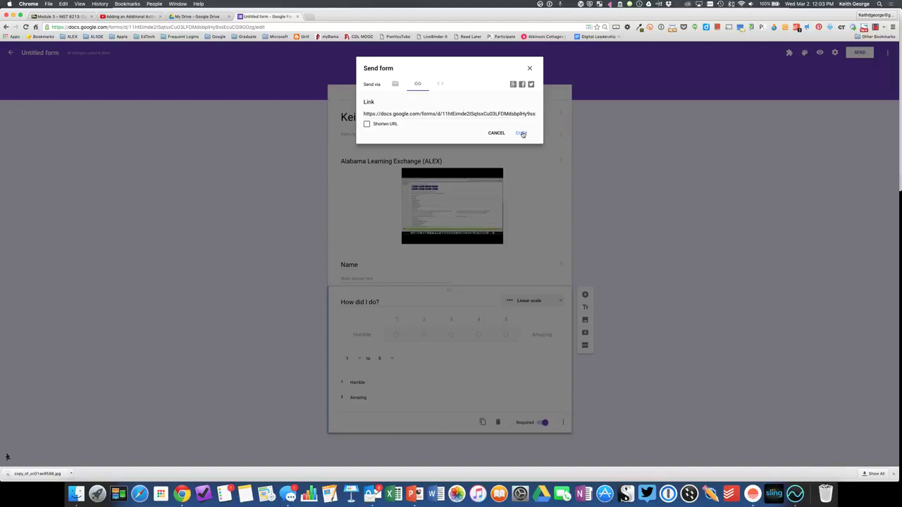
left_click(496, 133)
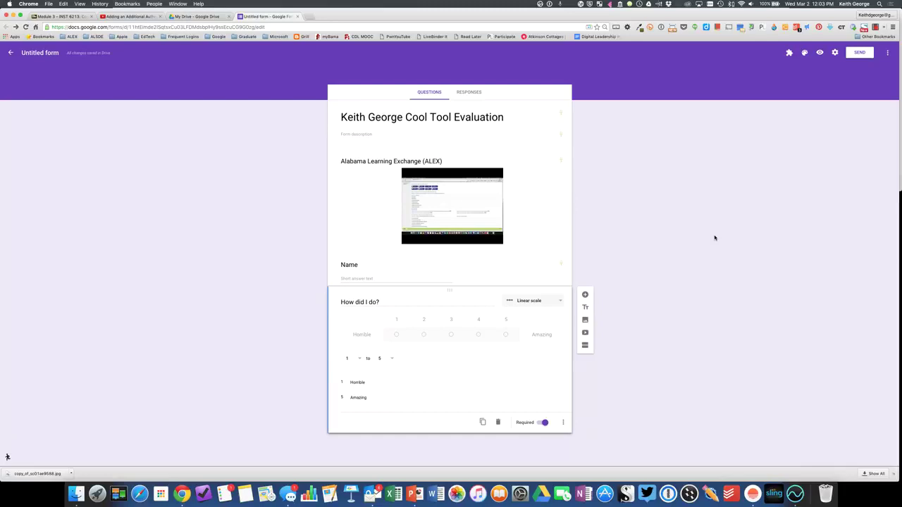
- Dismiss the More actions menu and recheck the form settings without changes
left_click(888, 55)
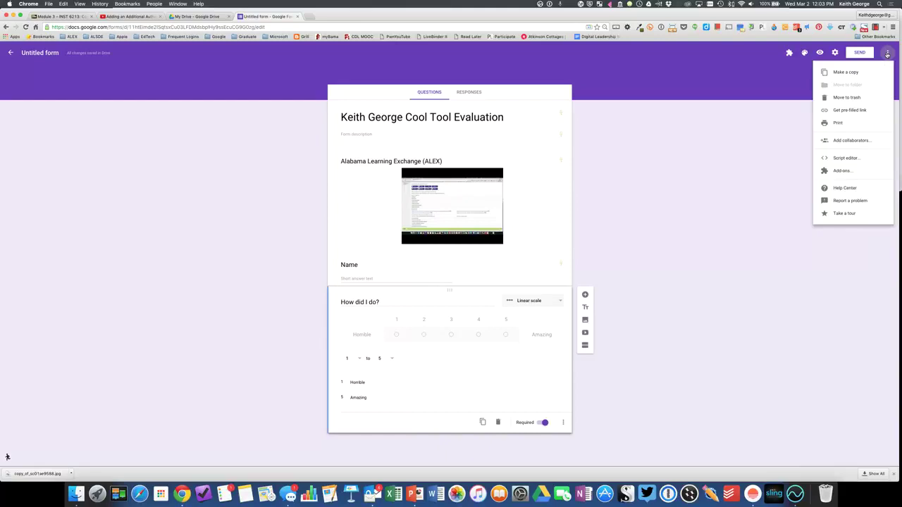
left_click(780, 139)
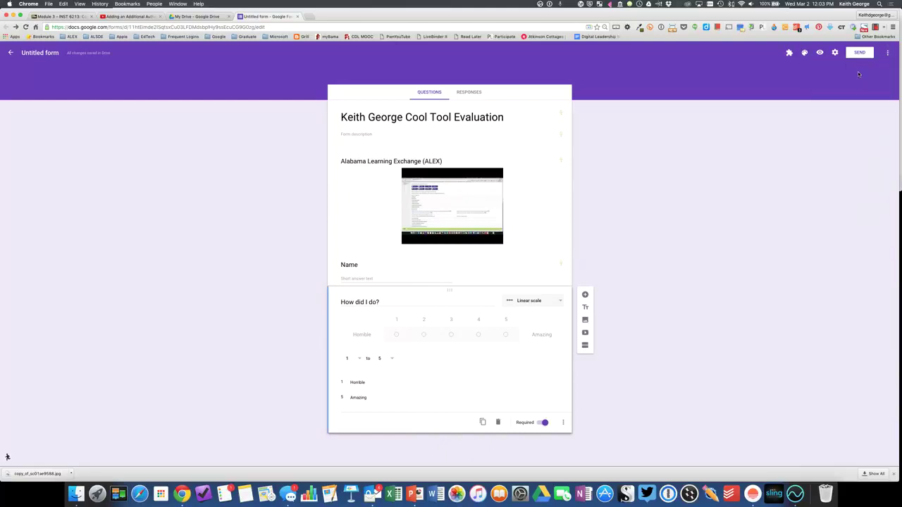
left_click(836, 53)
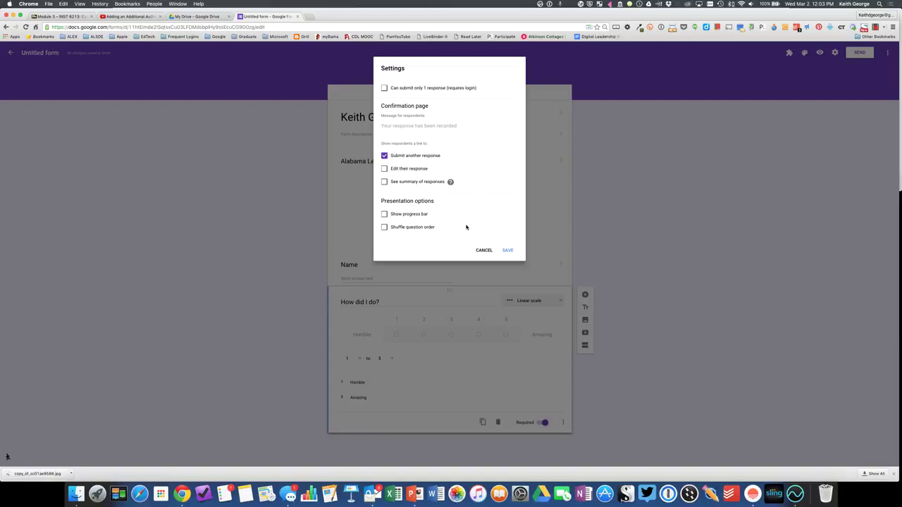
left_click(483, 250)
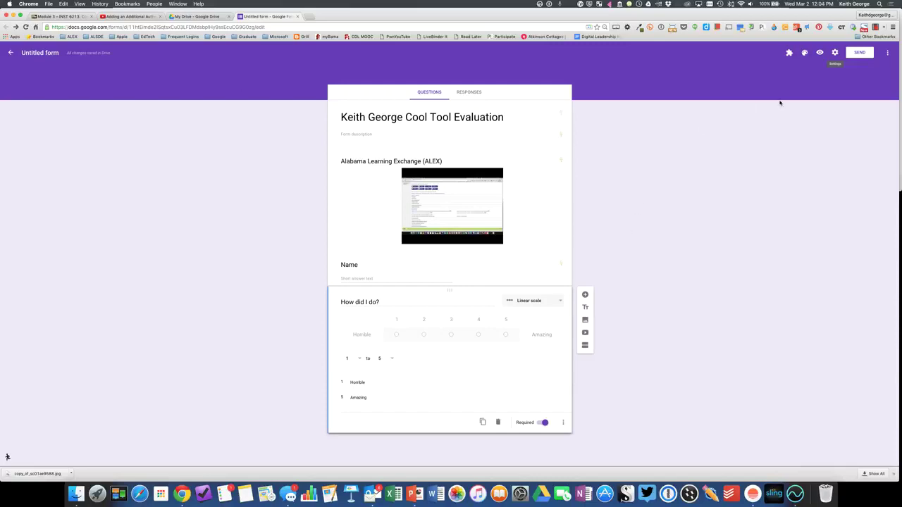
- View the form's shareable link again, then close the Send form dialog
left_click(860, 53)
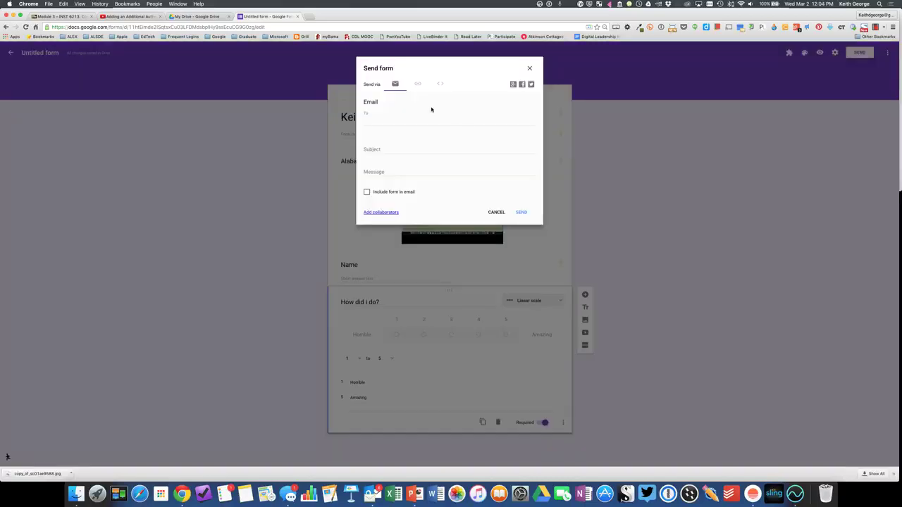
left_click(417, 84)
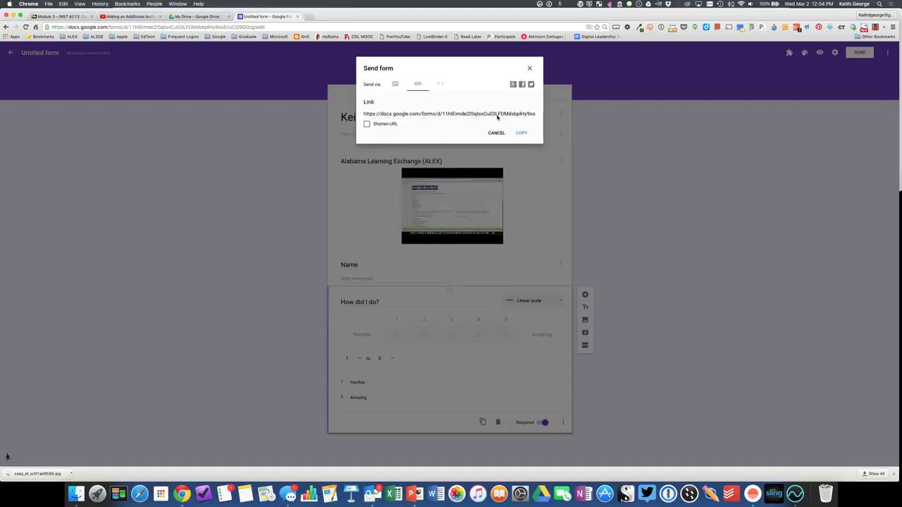
left_click(529, 69)
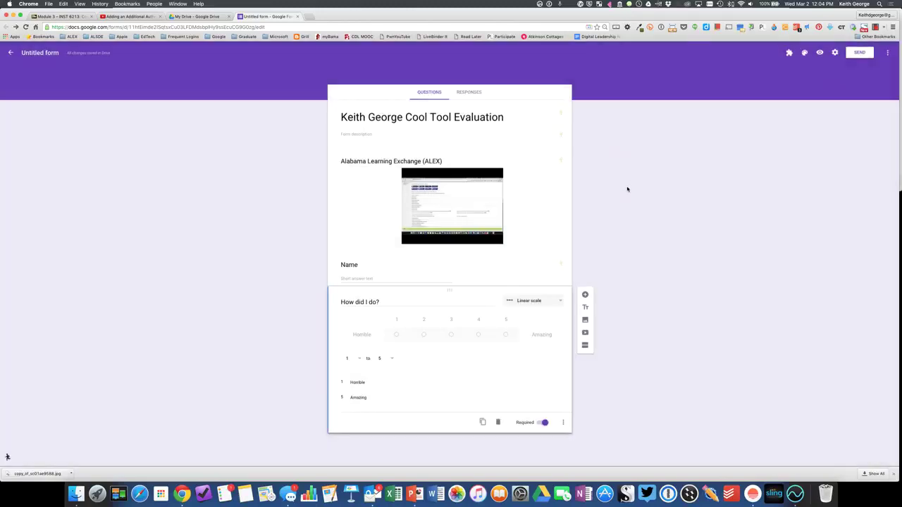